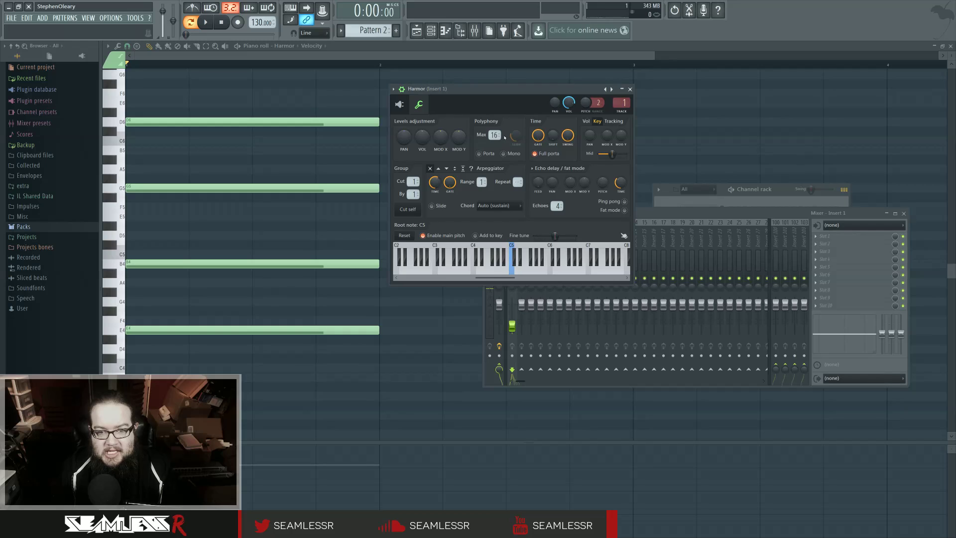
- Set Harmor's arpeggiator direction to up and audition the sustained chord
click(438, 169)
key(space)
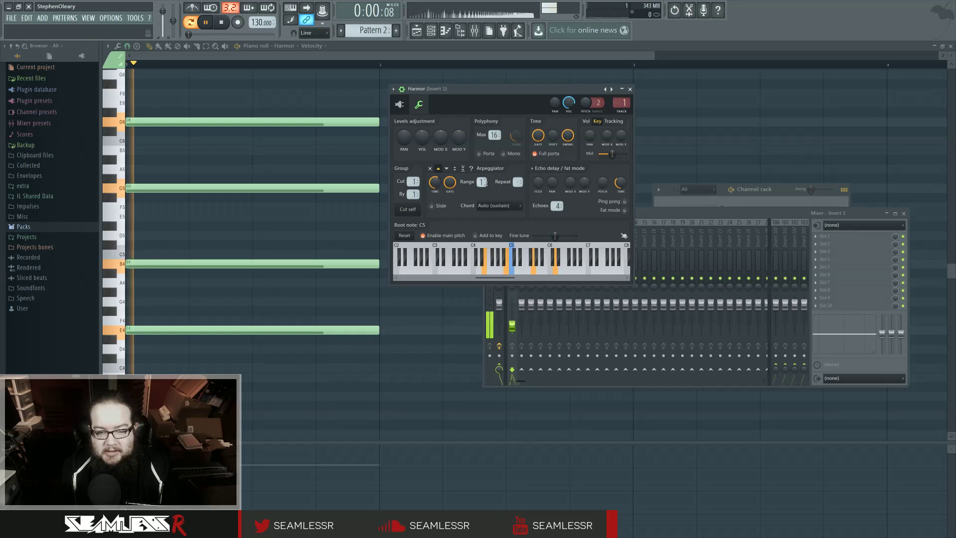
key(space)
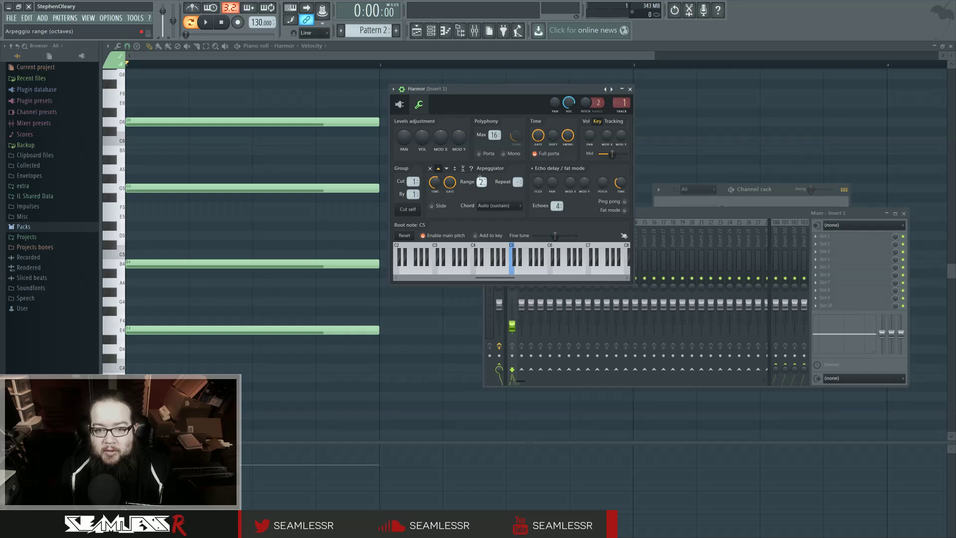
- Try an arpeggiator range of 3 octaves and play the chord
drag(481, 182, 482, 171)
key(space)
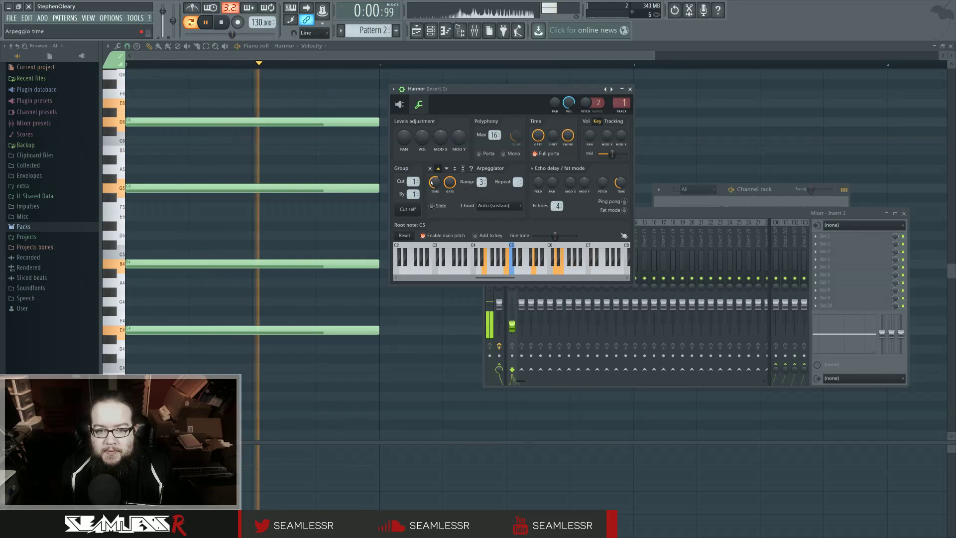
key(space)
key(space)
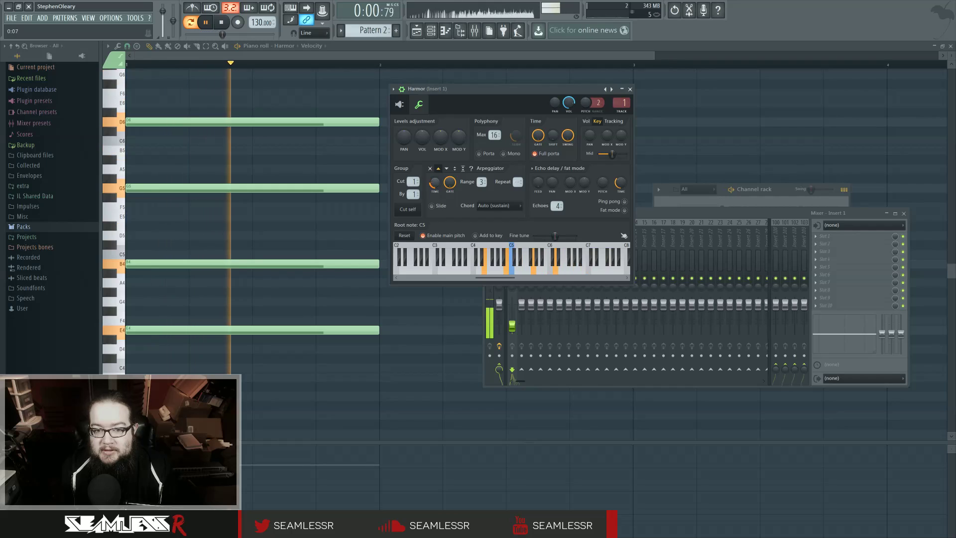
- Try a shorter arpeggiator time with ranges of 6 and 3 octaves during playback
drag(437, 185, 437, 196)
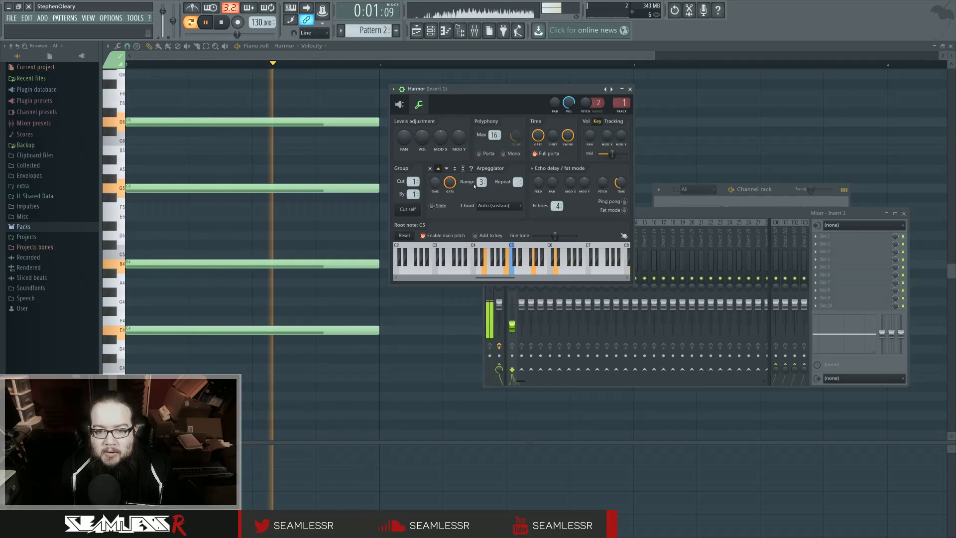
drag(482, 182, 482, 192)
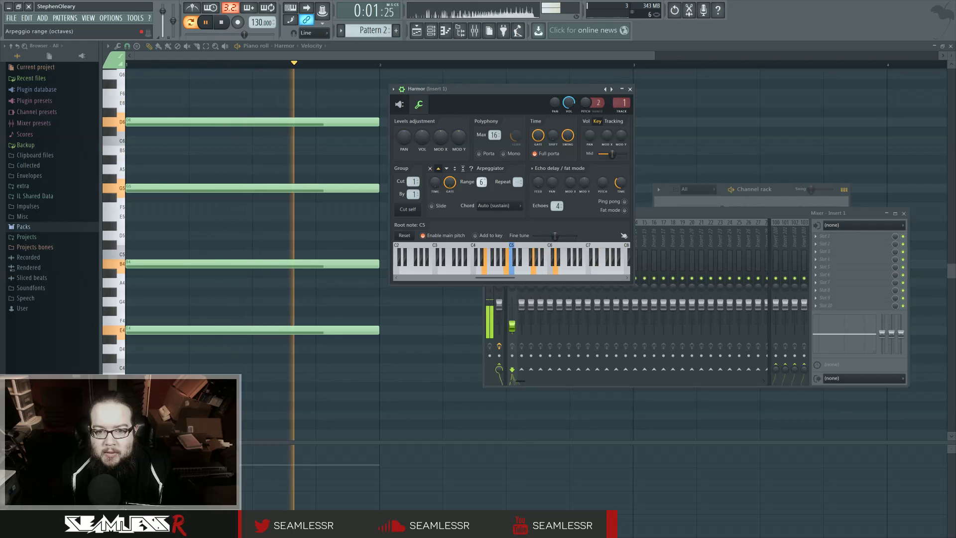
drag(481, 183, 482, 177)
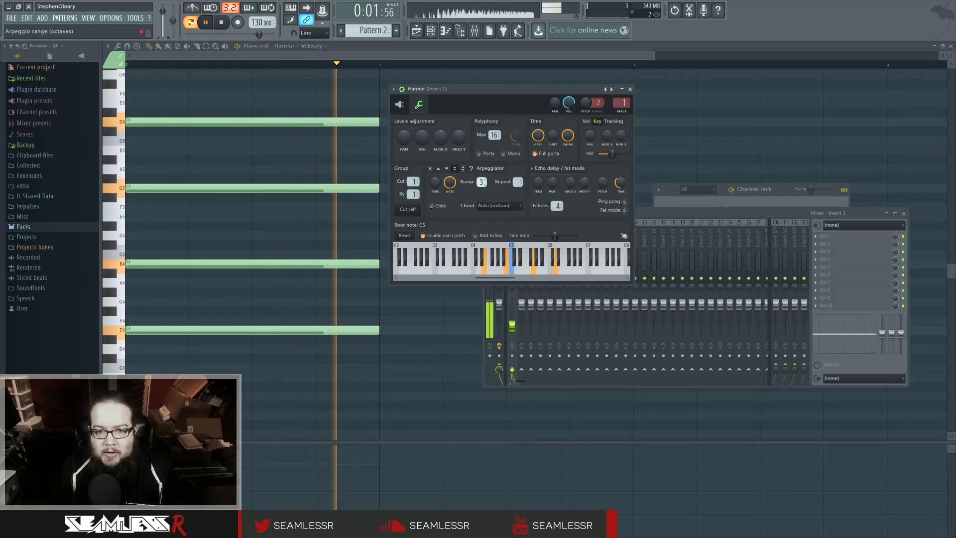
scroll(482, 183, down, 2)
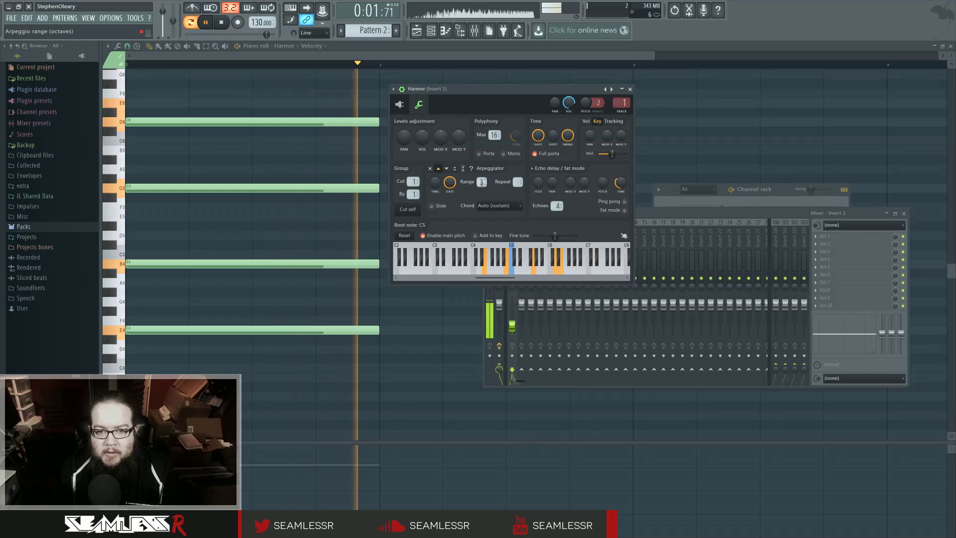
key(space)
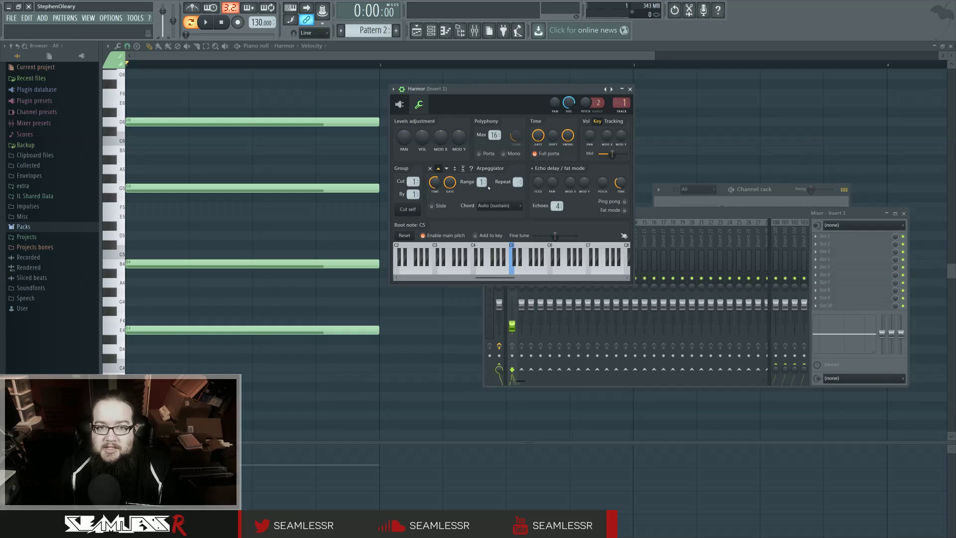
- Set the arpeggiator range to 2 octaves and audition the pattern
scroll(482, 183, up, 1)
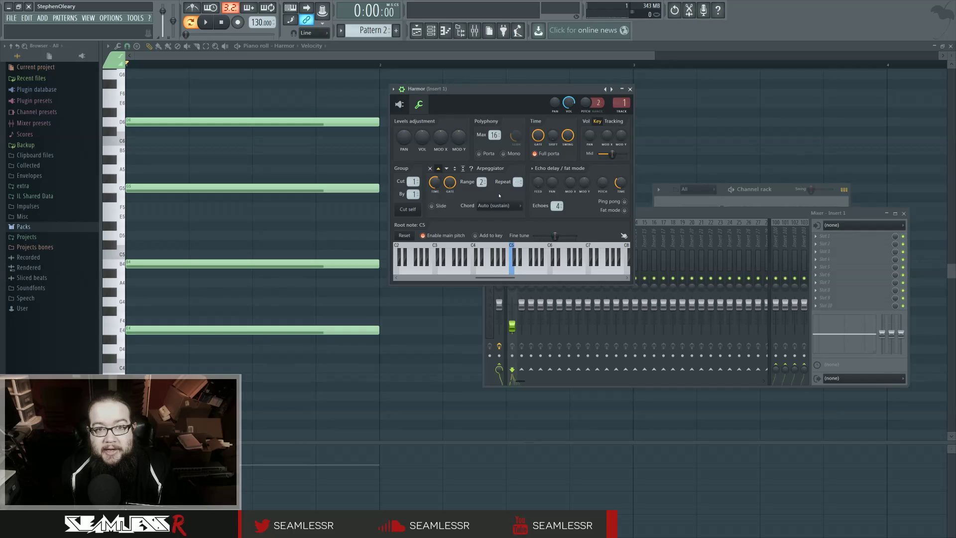
key(space)
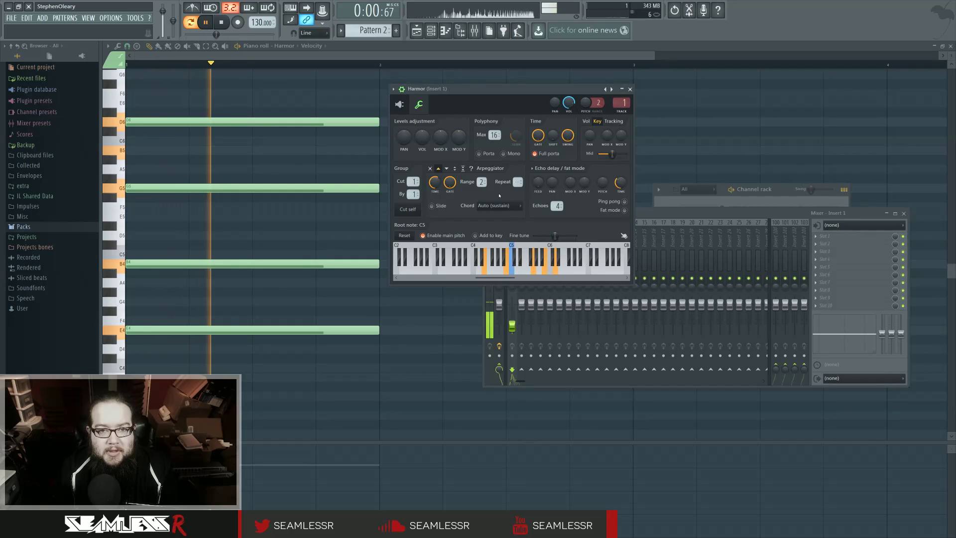
key(space)
- Adjust the unison settings in Harmor's main synth editor and audition the arpeggio
click(413, 106)
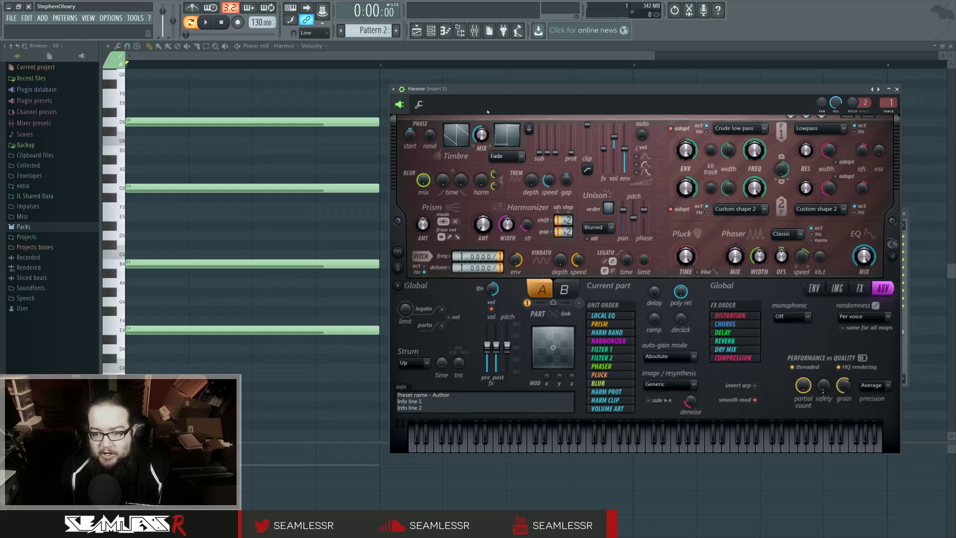
scroll(483, 102, down, 1)
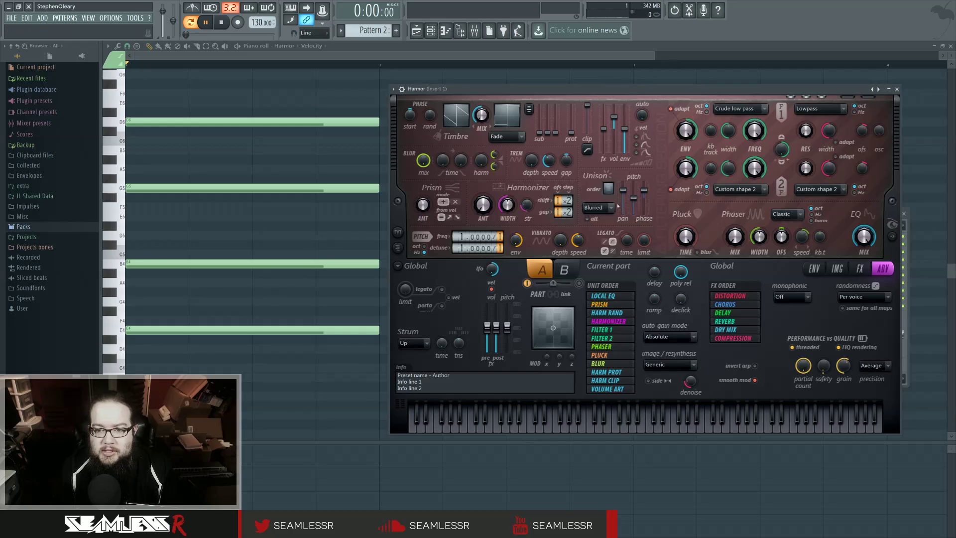
key(space)
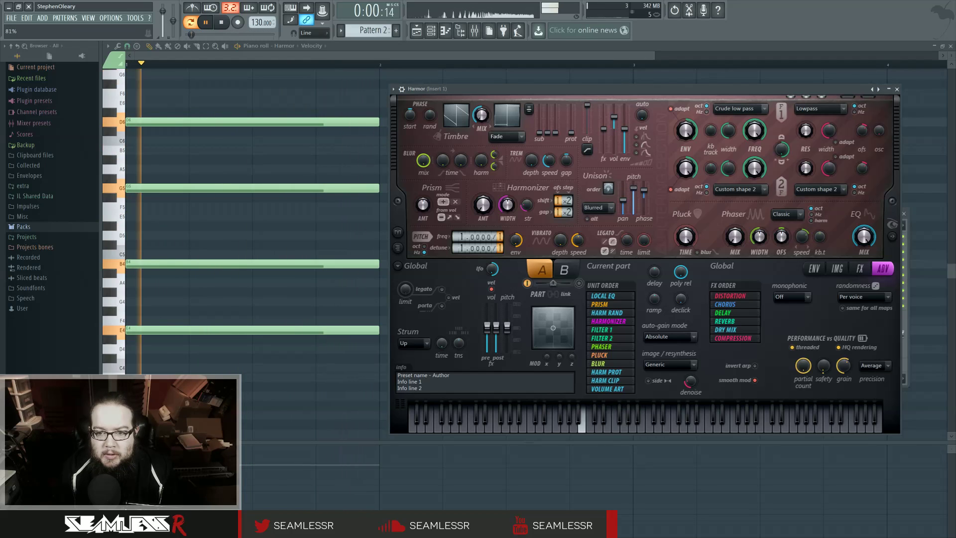
key(space)
- Edit the Filter 1 frequency envelope by lowering its end point to the graph's bottom, and audition it
right_click(755, 131)
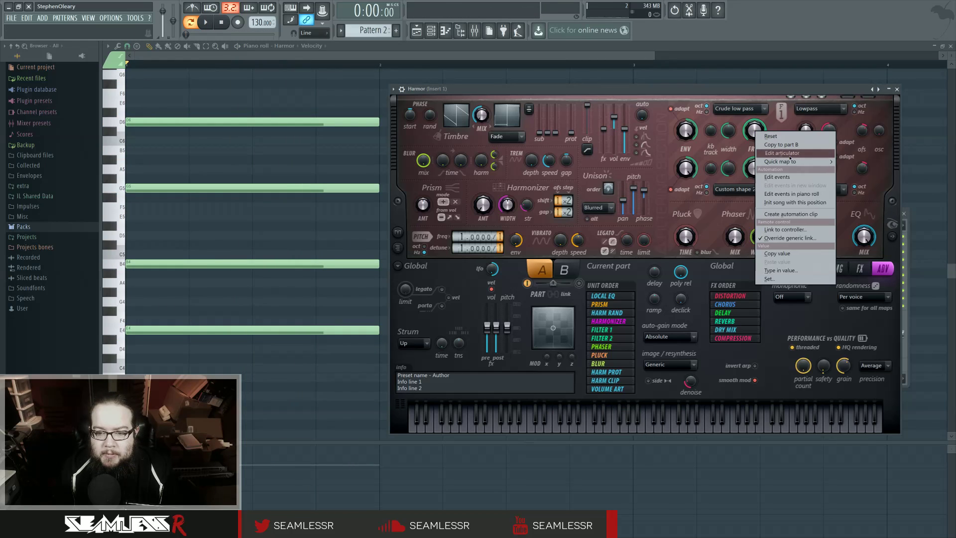
click(790, 153)
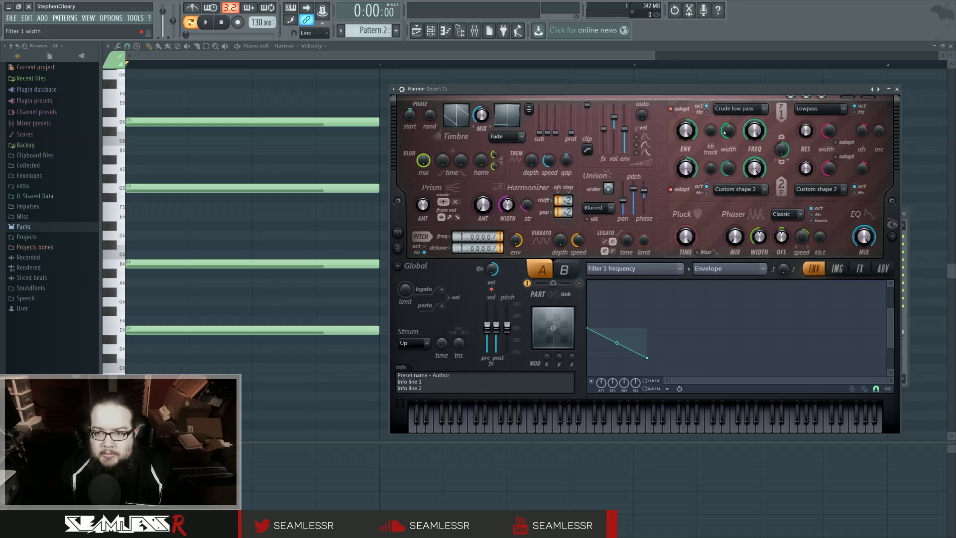
key(space)
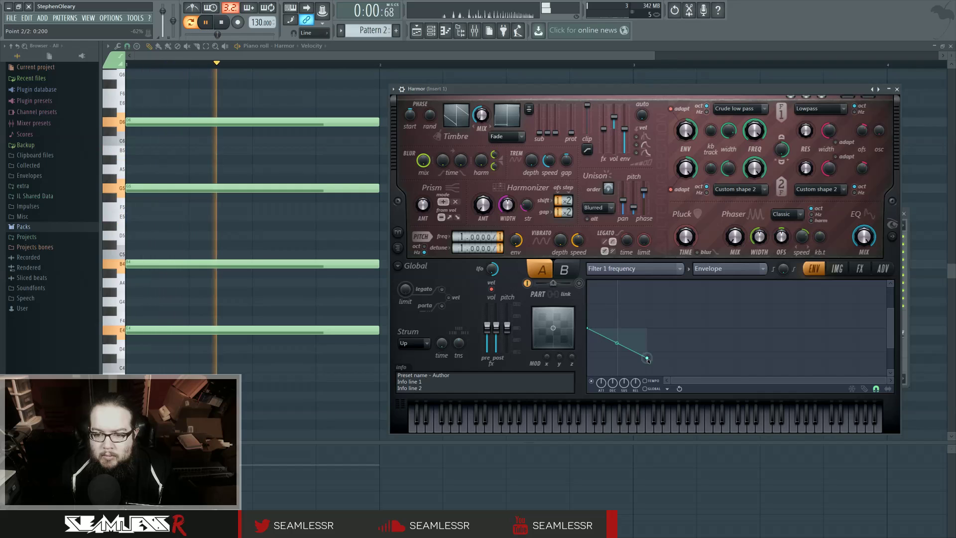
drag(647, 359, 647, 374)
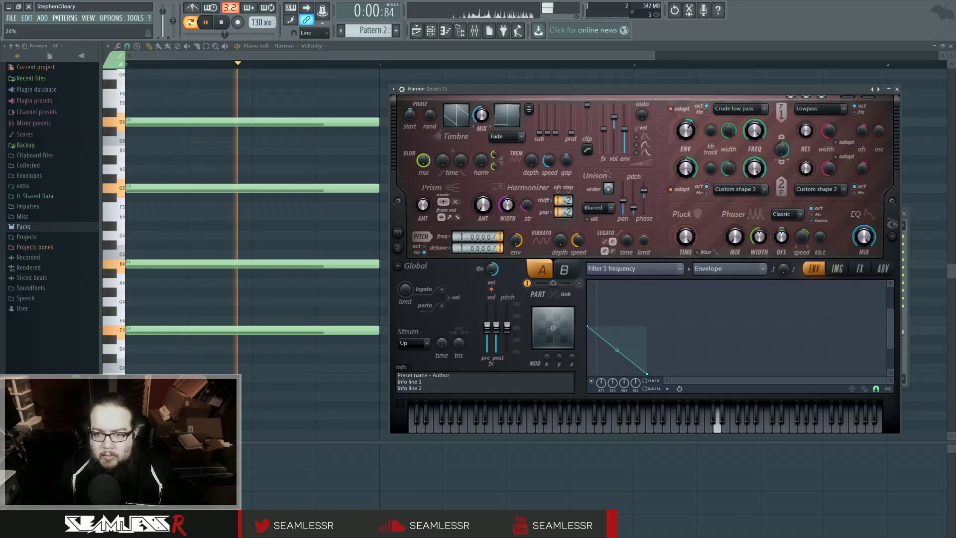
key(space)
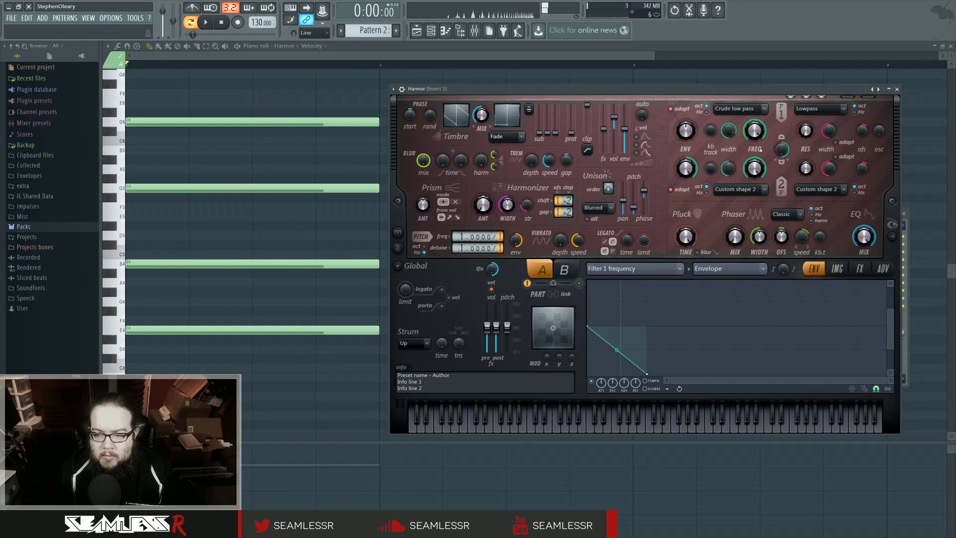
- Show Harmor's effects section and play the arpeggio through it
click(861, 268)
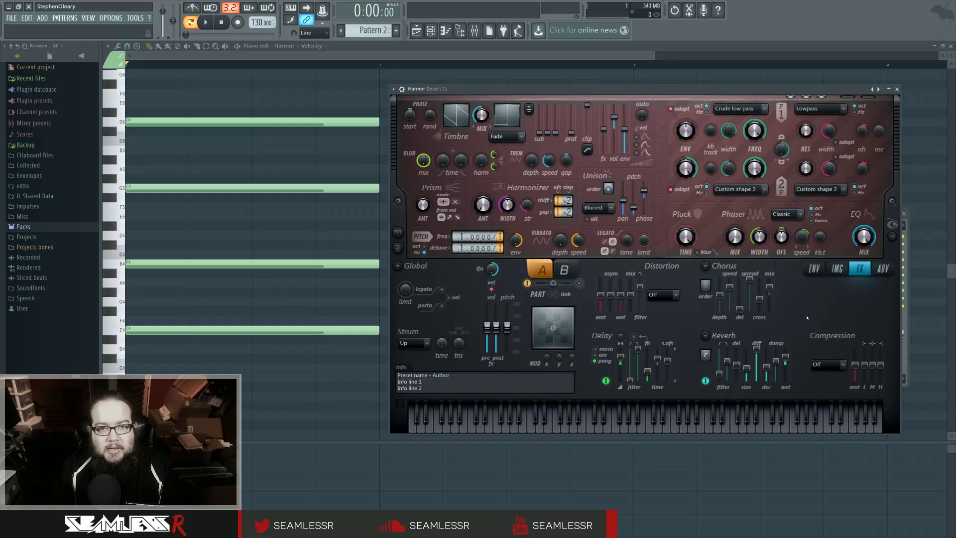
key(space)
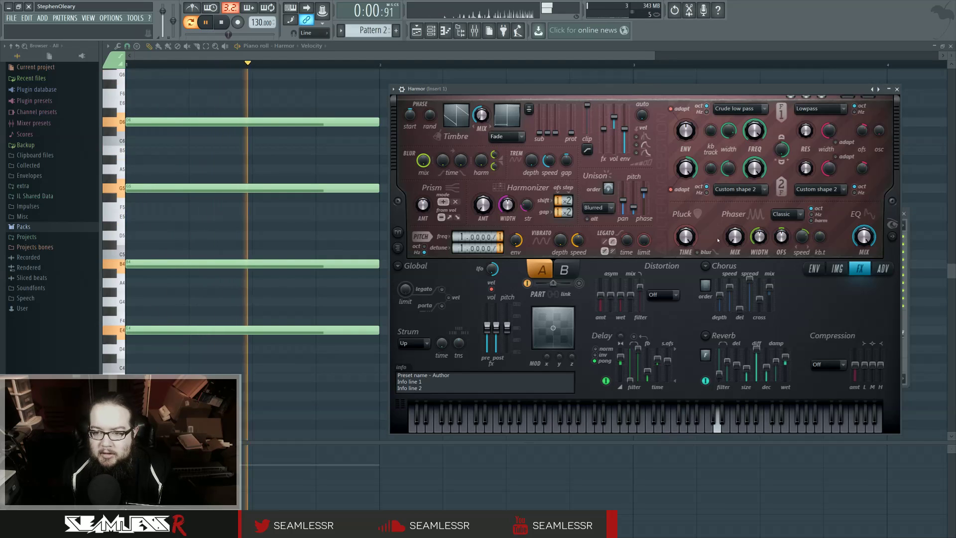
key(space)
key(space)
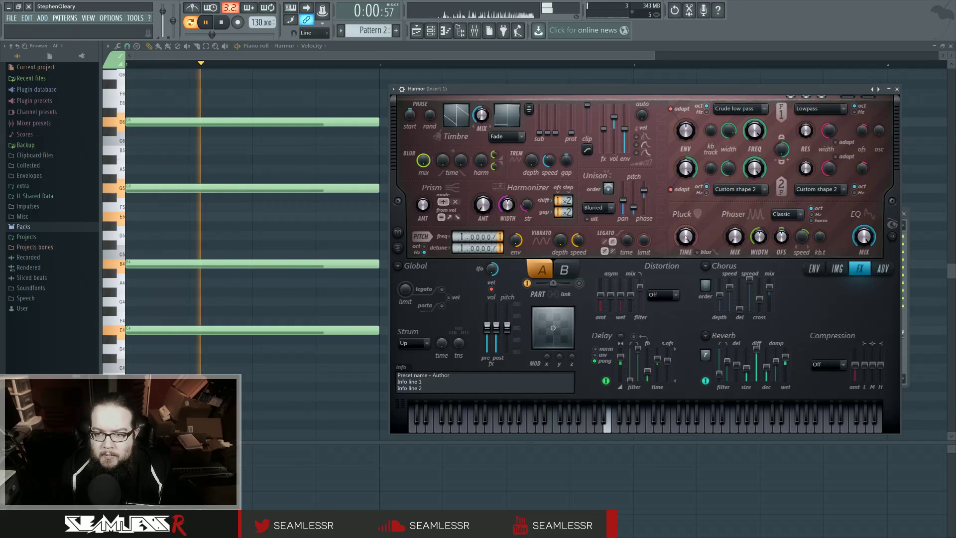
- Lower Filter 1's frequency and raise its envelope amount while the arpeggio plays
drag(755, 128, 753, 150)
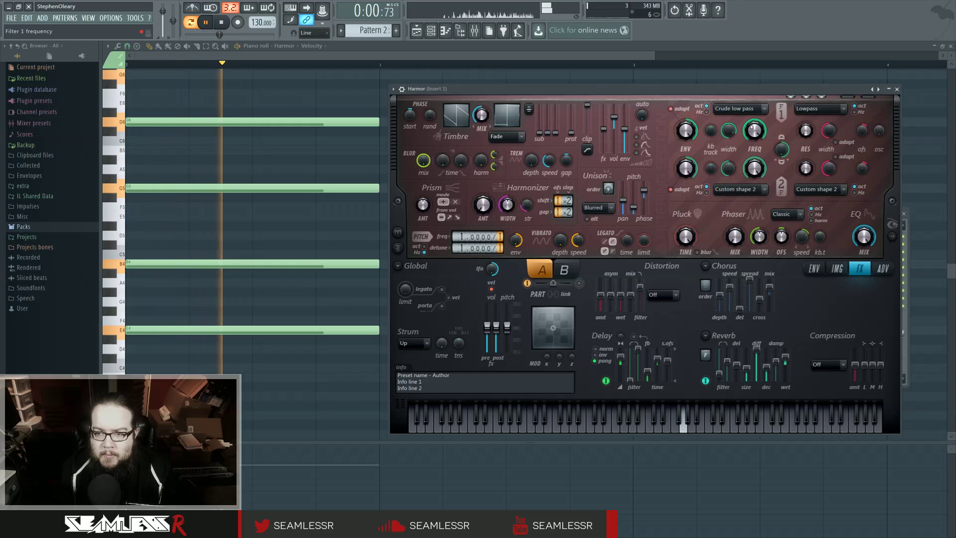
drag(687, 131, 689, 110)
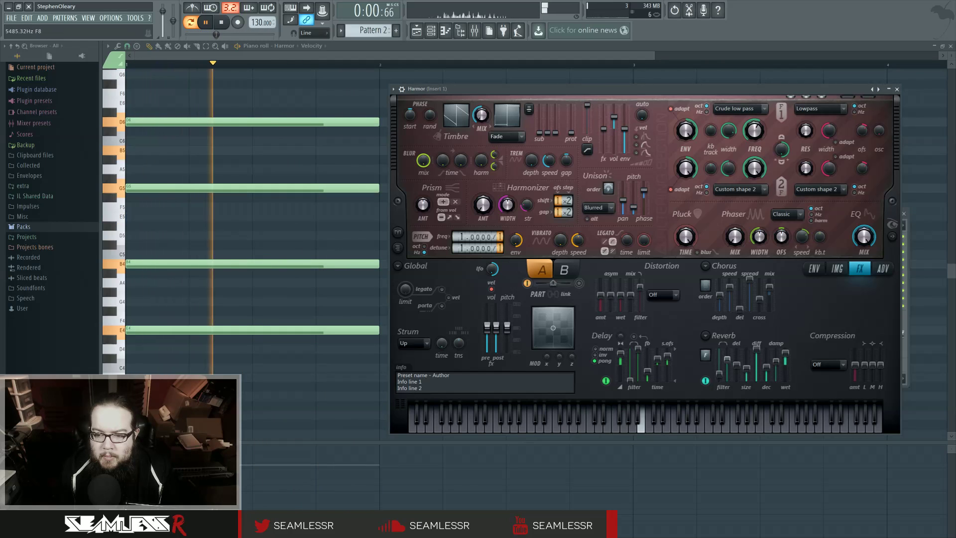
key(space)
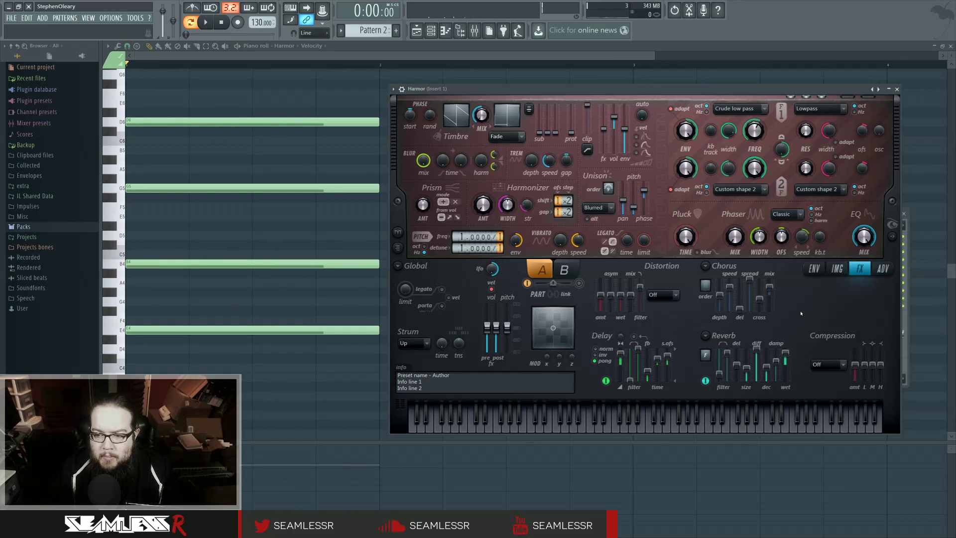
- Set Harmor's compression to Heating and audition the arpeggio
click(828, 363)
click(832, 405)
key(space)
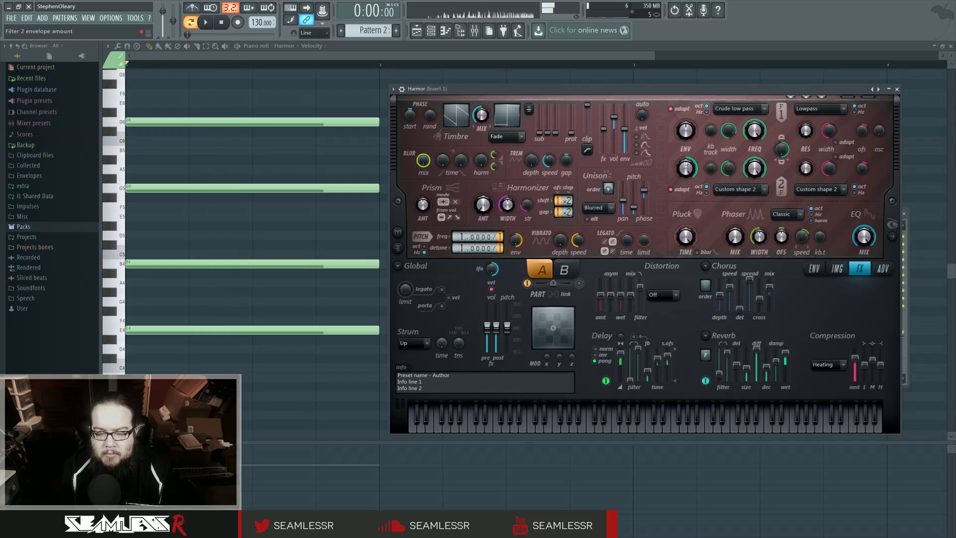
key(space)
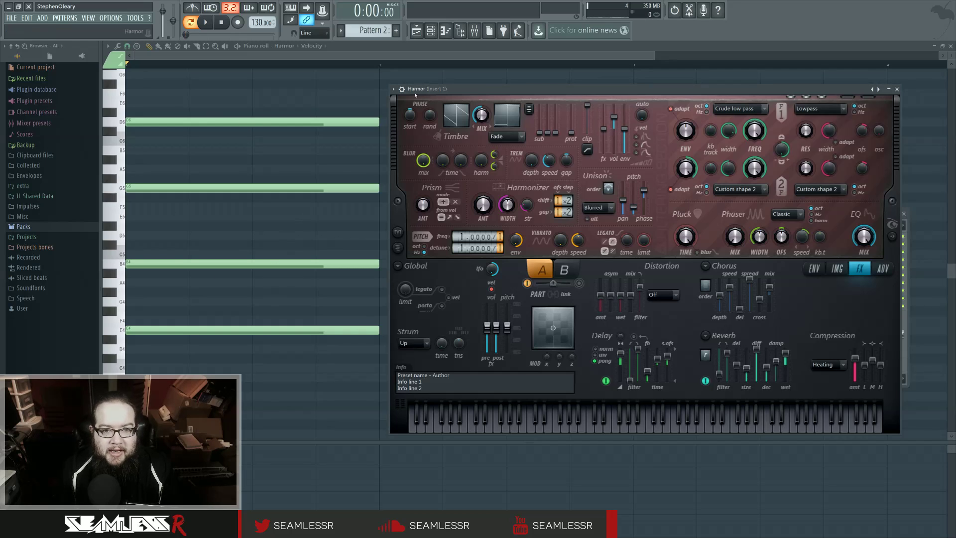
- Review Harmor's miscellaneous arpeggiator settings and its image section
click(402, 89)
click(418, 105)
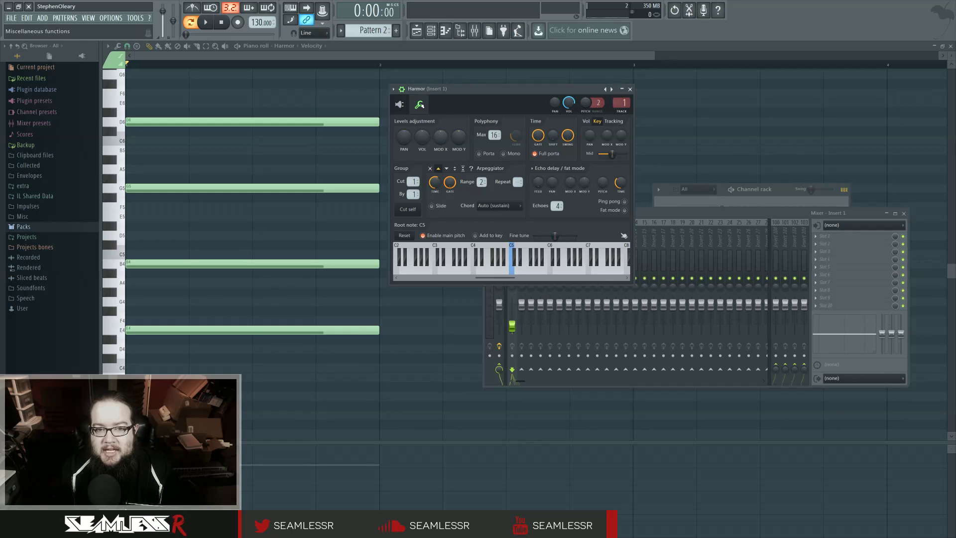
click(399, 104)
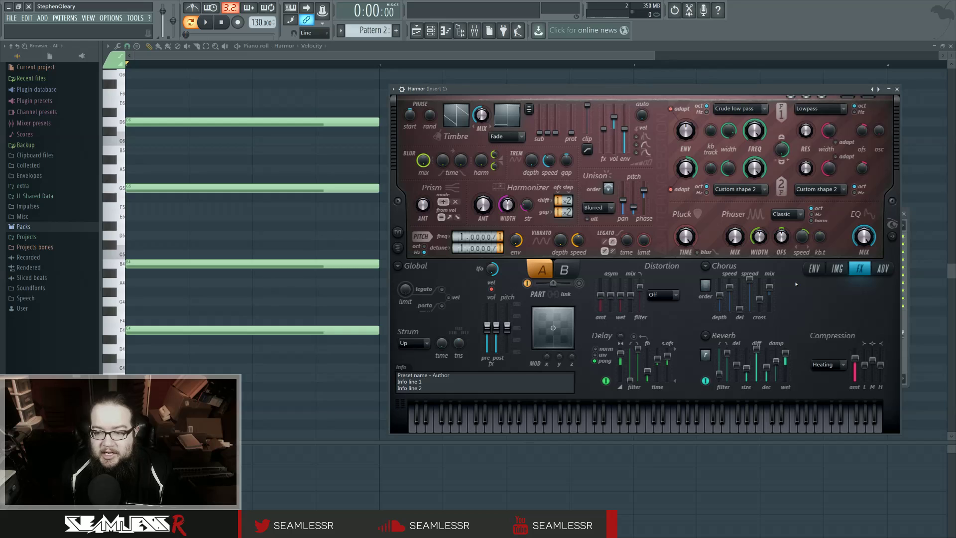
click(837, 269)
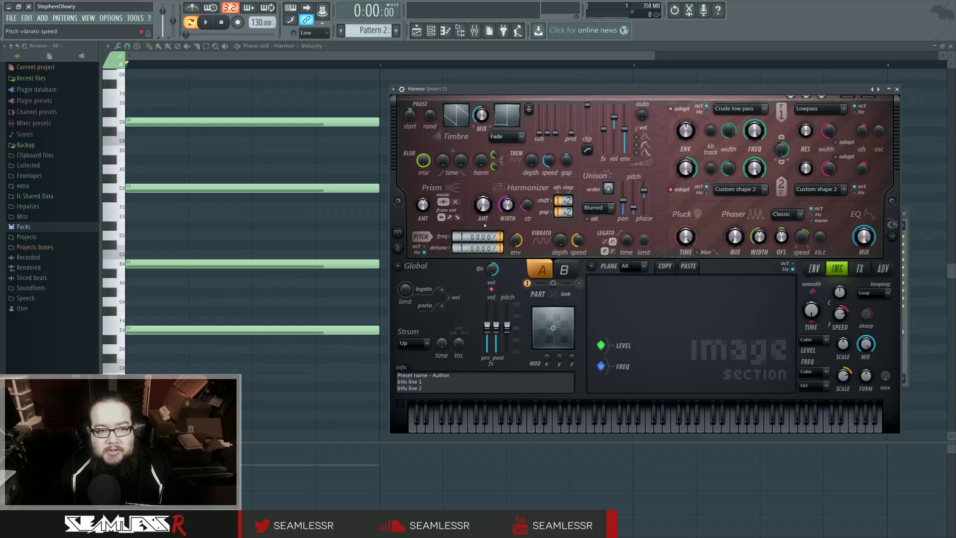
- Check the piano roll's note color groups and reopen the Harmor window from the Channel rack
click(114, 66)
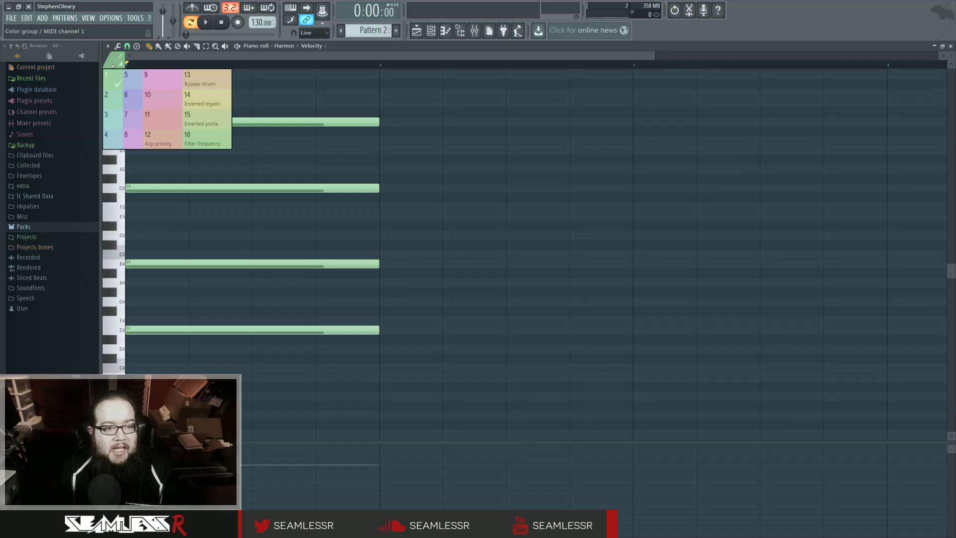
click(432, 31)
click(432, 30)
click(431, 30)
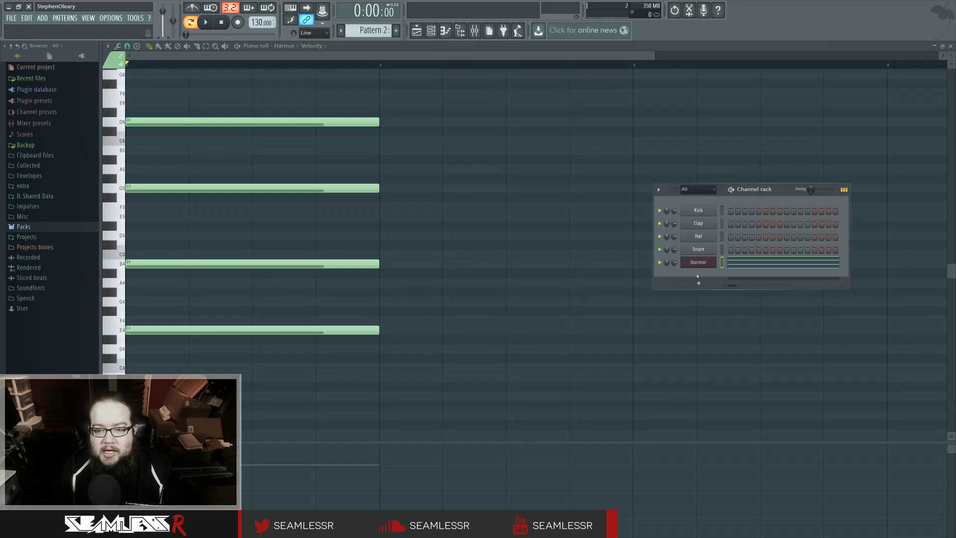
click(697, 260)
drag(558, 93, 556, 93)
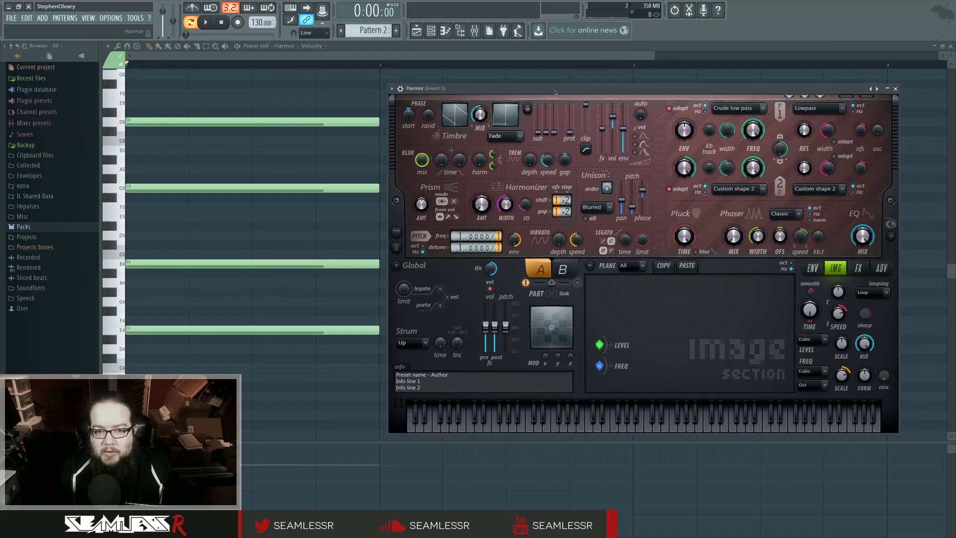